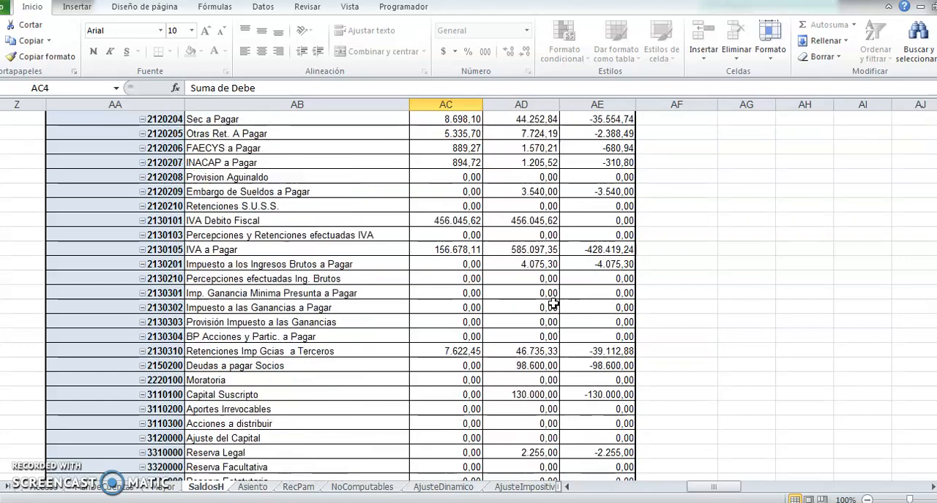
scroll(552, 303, up, 10)
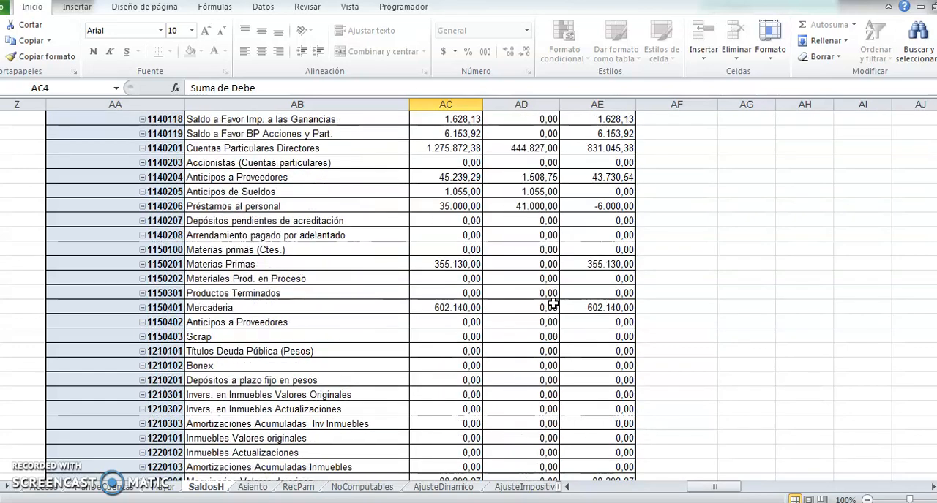
Go back to the beginning of the historical balances report and return to the main menu.
click(521, 139)
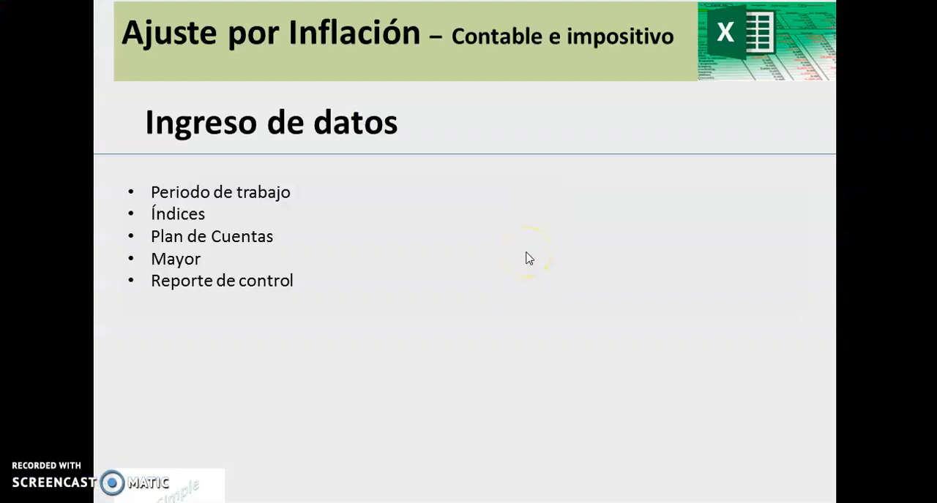
click(529, 259)
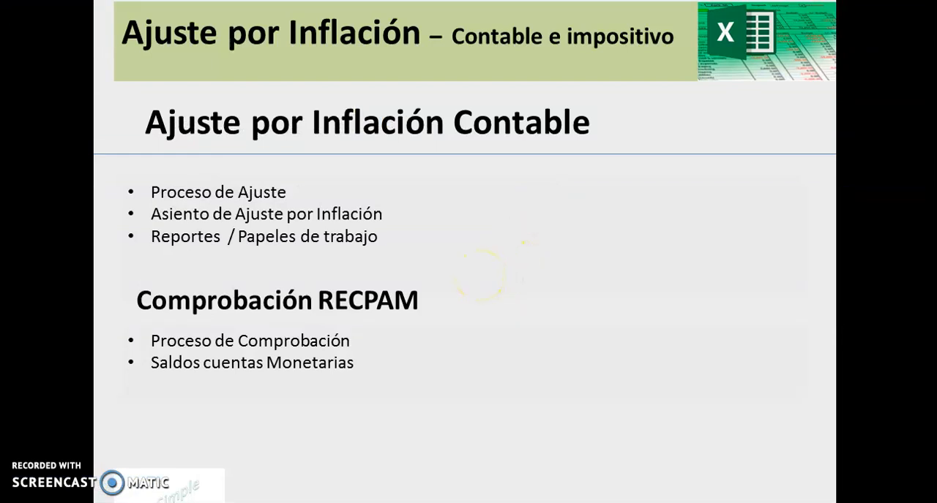
key(alt+Tab)
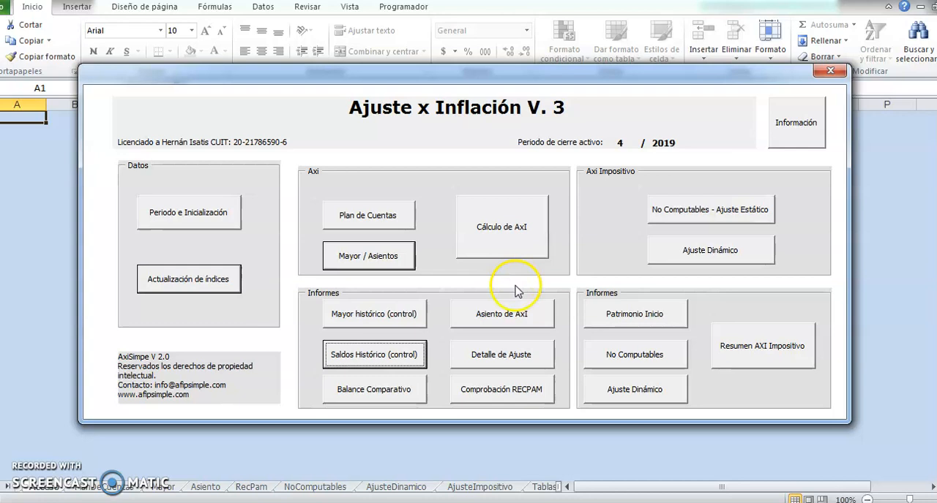
Open the Asiento de AxI report and review the adjustment entry's accounts down to the totals row.
click(512, 316)
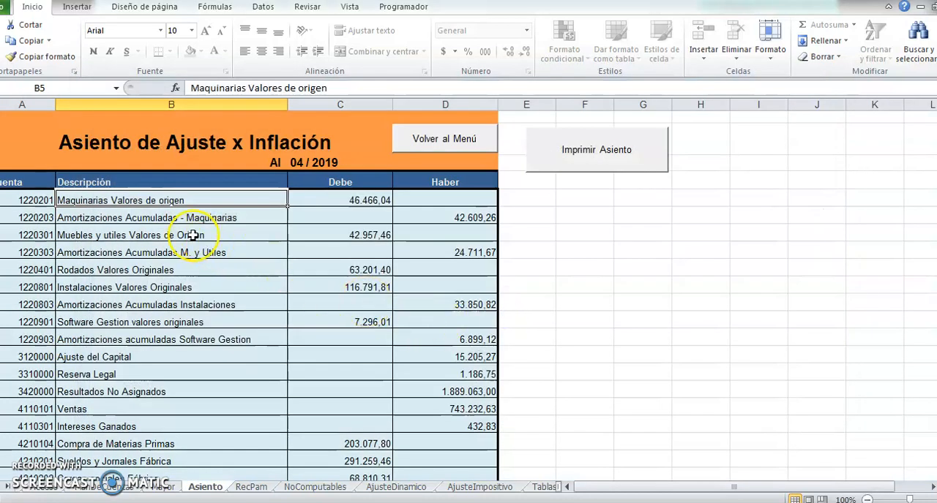
scroll(189, 268, down, 1)
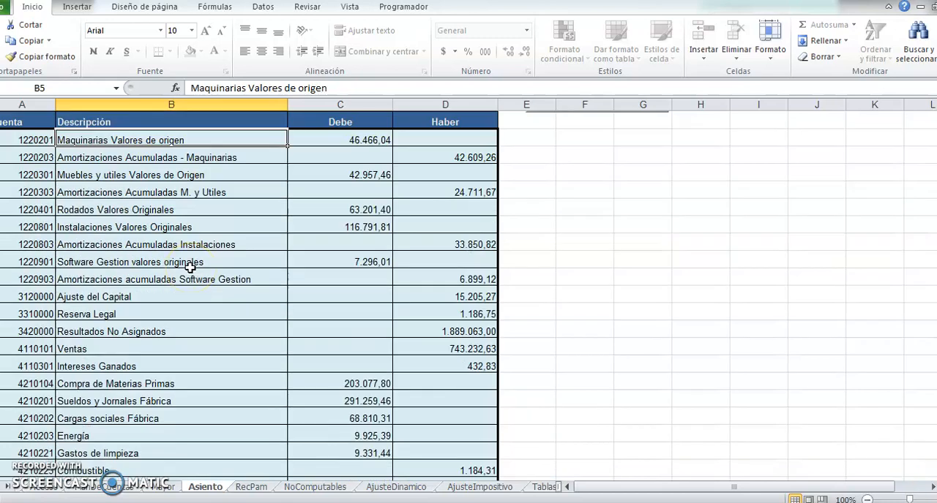
scroll(190, 268, down, 1)
scroll(190, 268, down, 5)
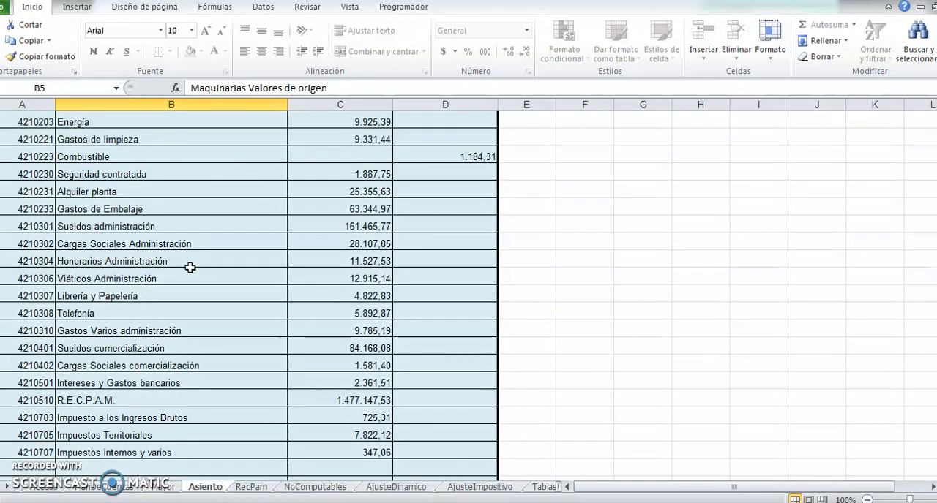
scroll(190, 268, down, 1)
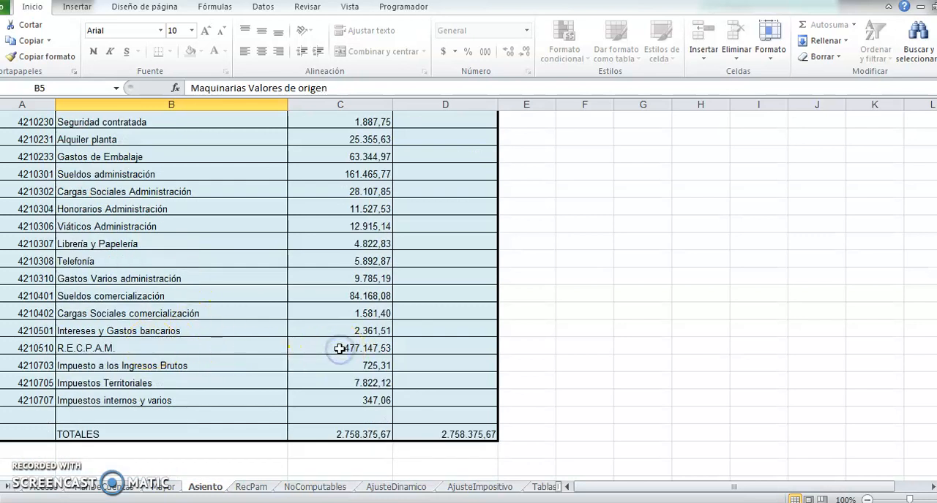
scroll(316, 356, up, 9)
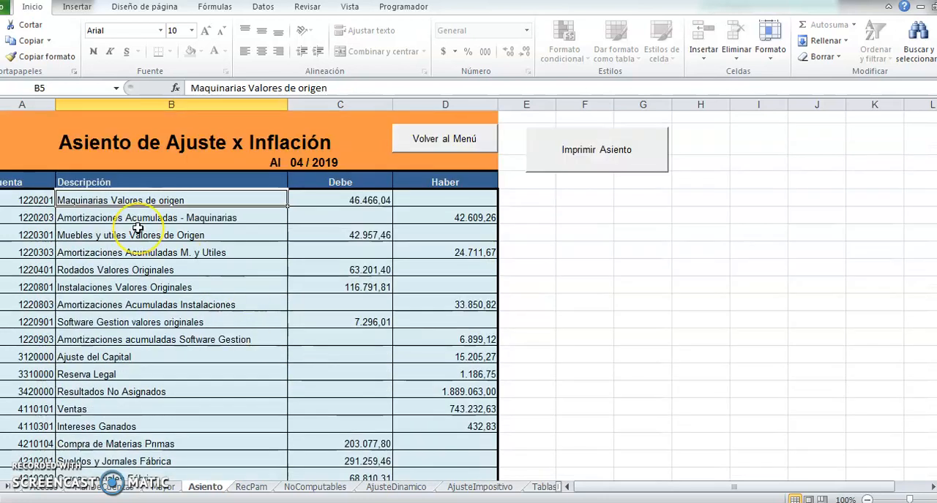
Print the inflation adjustment entry to a PDF, look through its accounts and close the PDF.
click(570, 147)
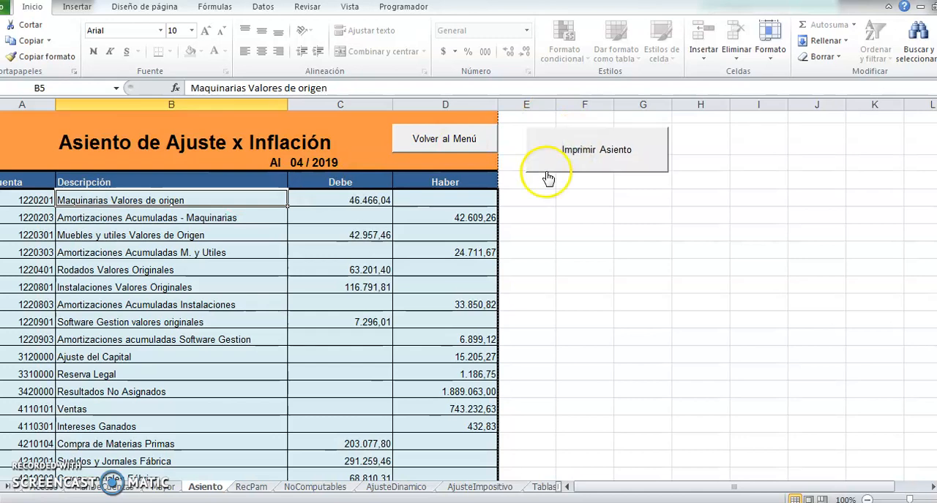
scroll(512, 227, down, 3)
scroll(508, 226, down, 10)
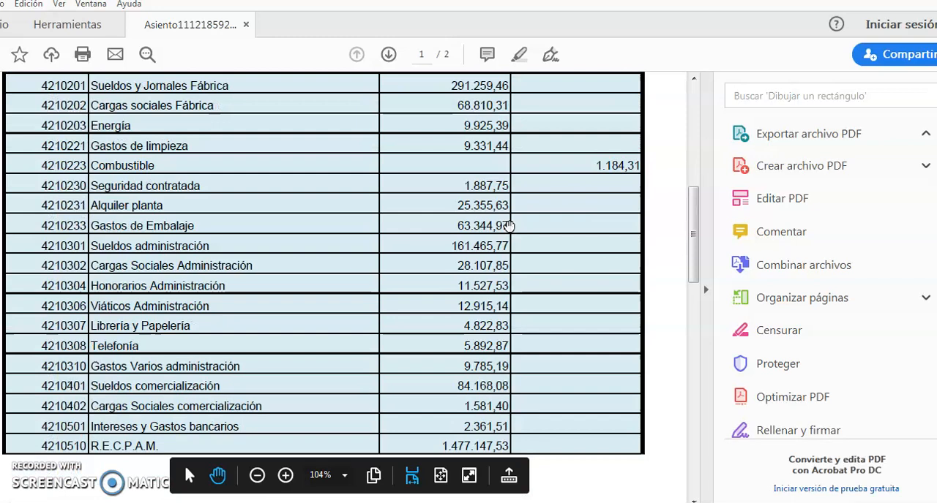
scroll(387, 257, down, 2)
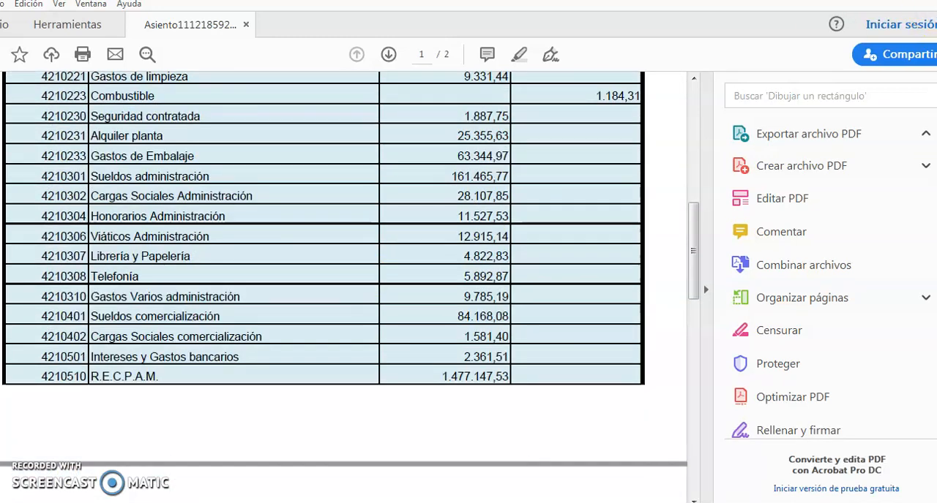
scroll(567, 136, up, 3)
scroll(567, 136, up, 8)
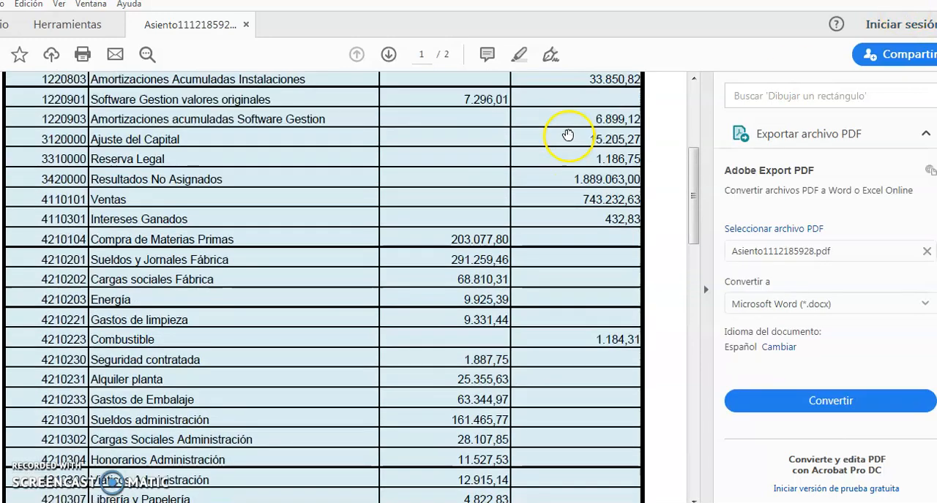
click(935, 0)
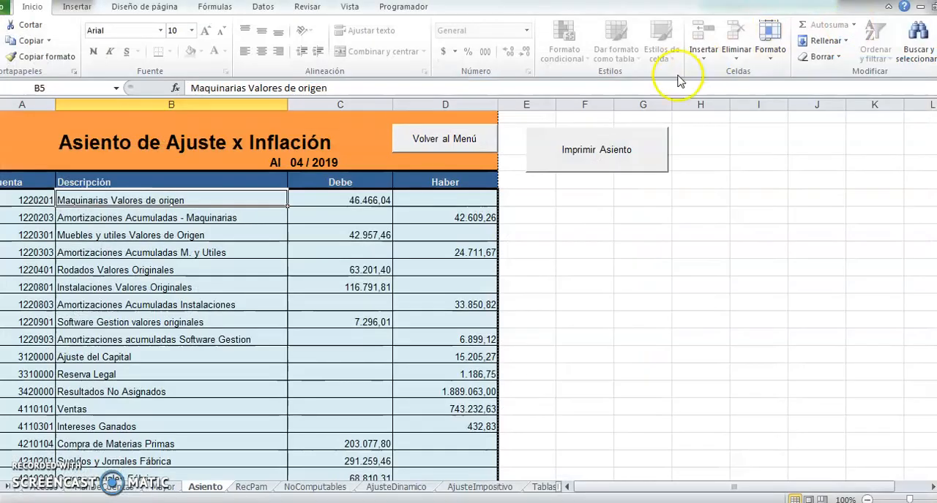
Open the Detalle de Ajuste working papers from the main menu, view the adjustments by account, and return to the menu.
click(404, 141)
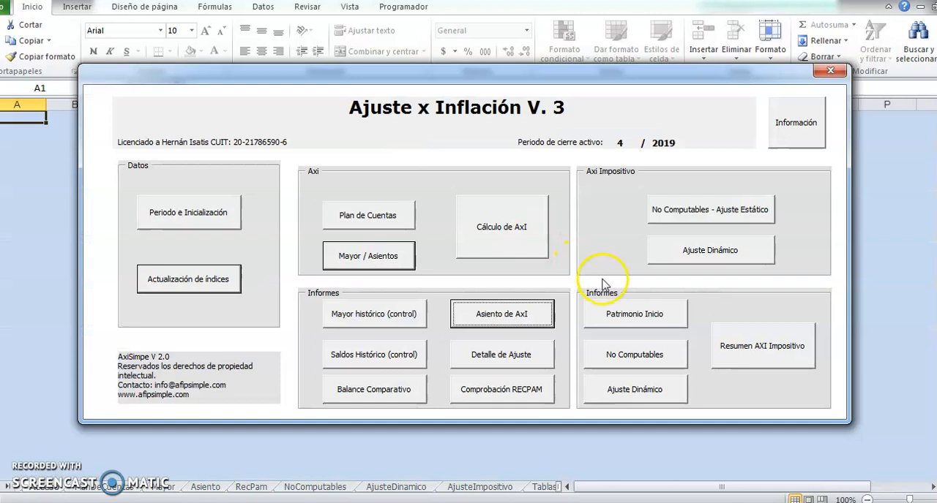
click(535, 350)
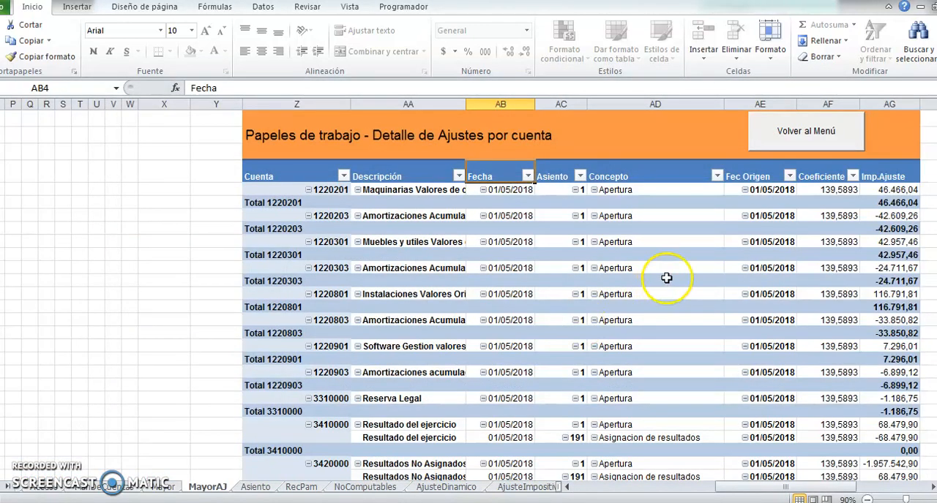
click(806, 145)
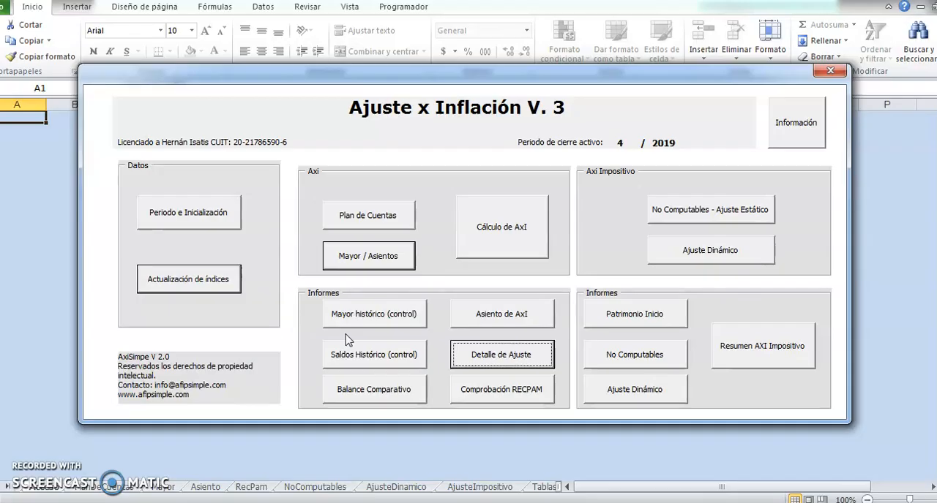
Open the Comprobación RECPAM report and show the detail of Posición Monetaria Inicial a Moneda de Cierre.
click(503, 392)
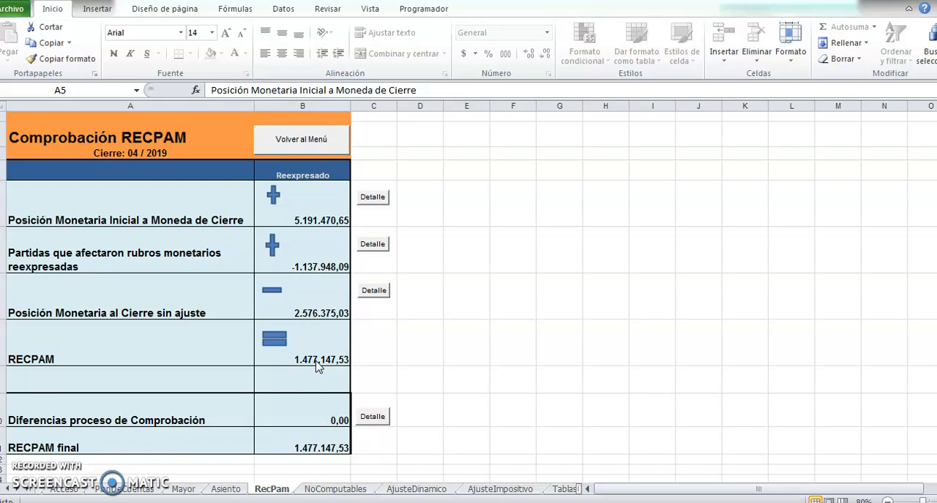
click(374, 200)
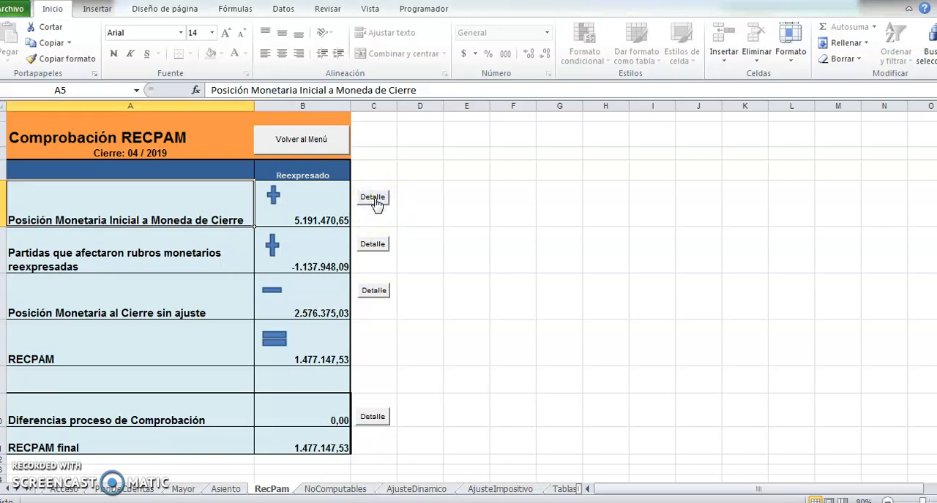
click(371, 199)
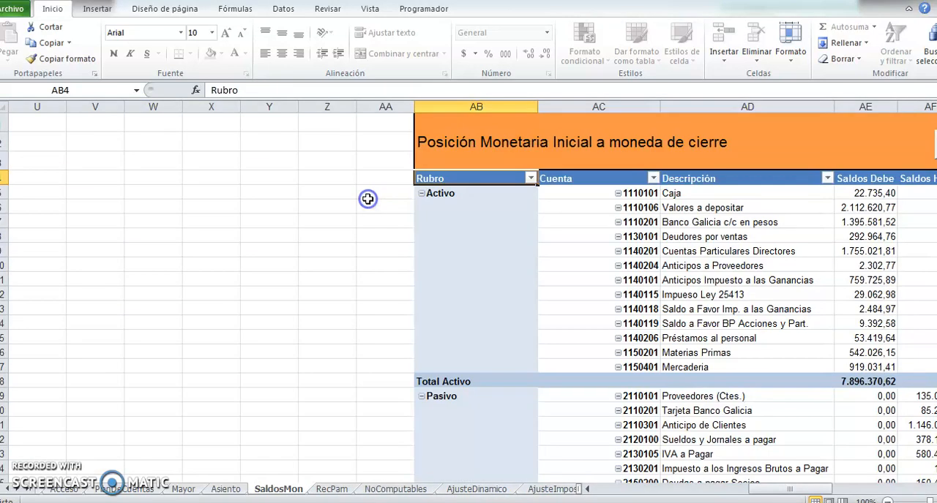
Examine the Activo and Pasivo account balances in the initial monetary position detail, and return to the RECPAM check.
drag(722, 487, 812, 486)
scroll(638, 309, down, 2)
scroll(639, 308, down, 1)
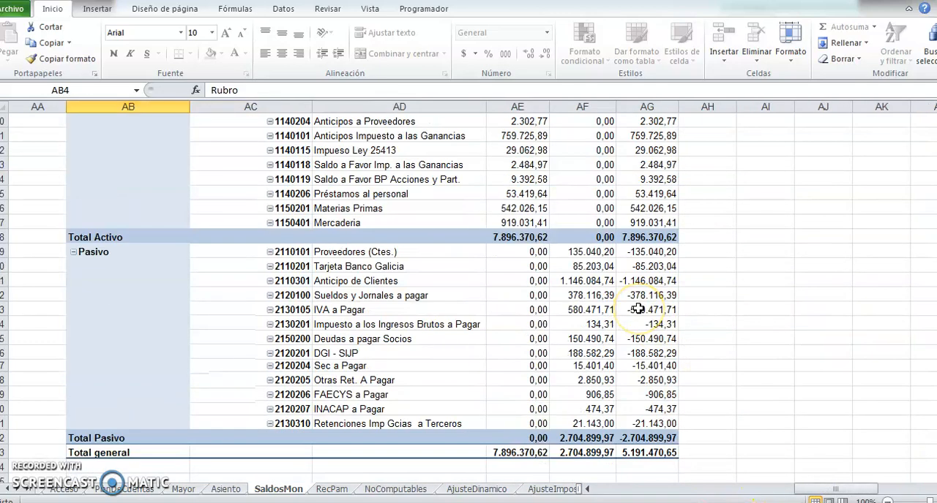
scroll(638, 309, up, 3)
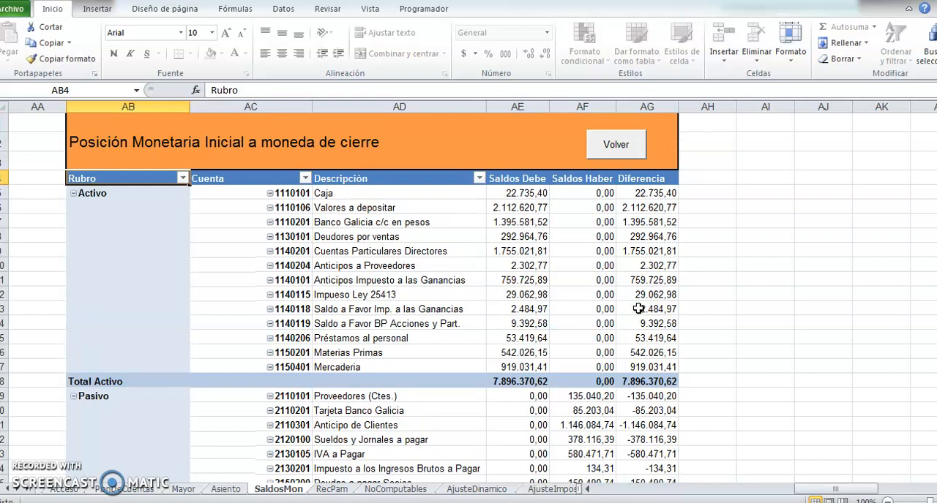
scroll(638, 309, down, 1)
scroll(344, 210, up, 1)
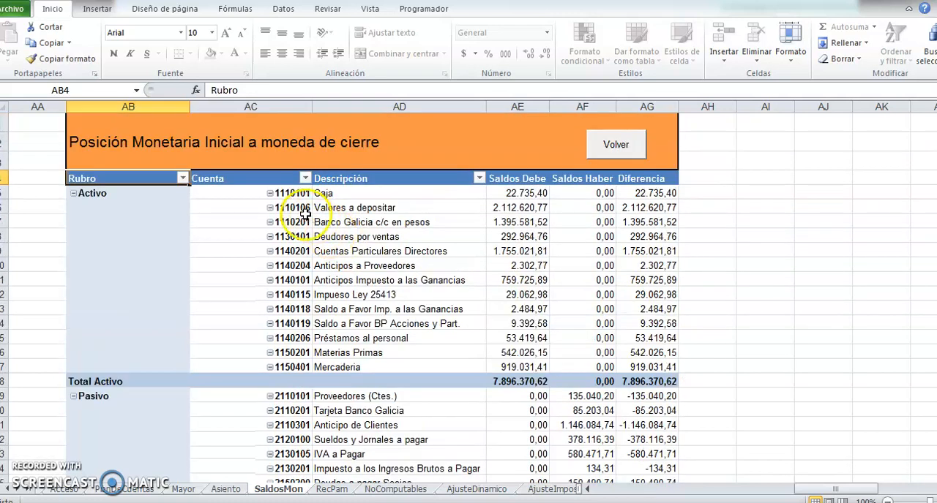
scroll(278, 214, down, 1)
scroll(284, 212, up, 1)
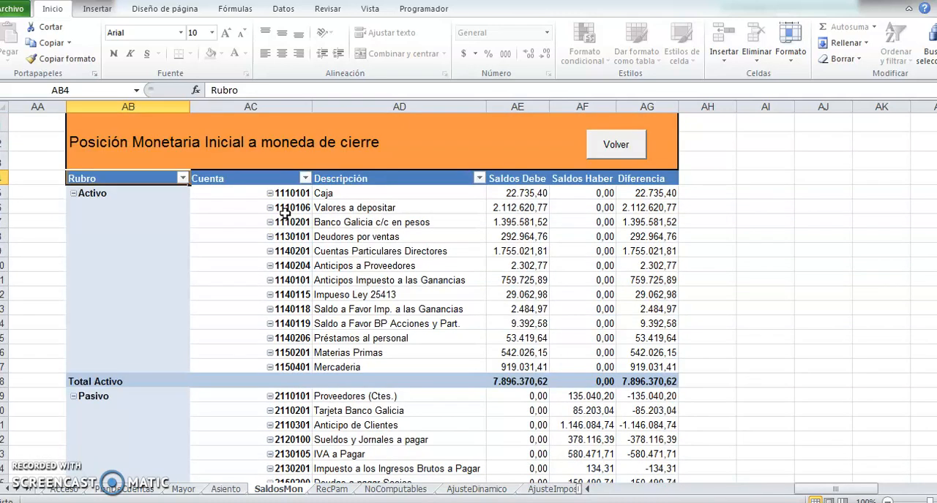
click(629, 146)
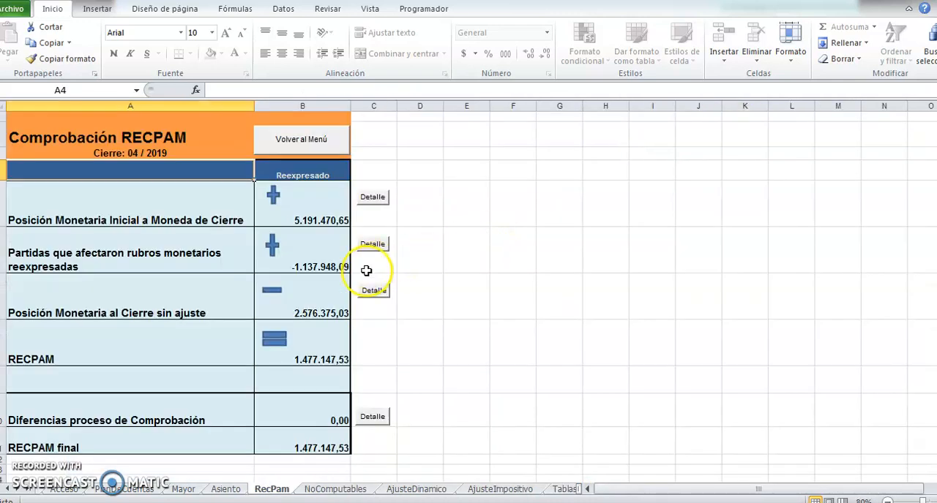
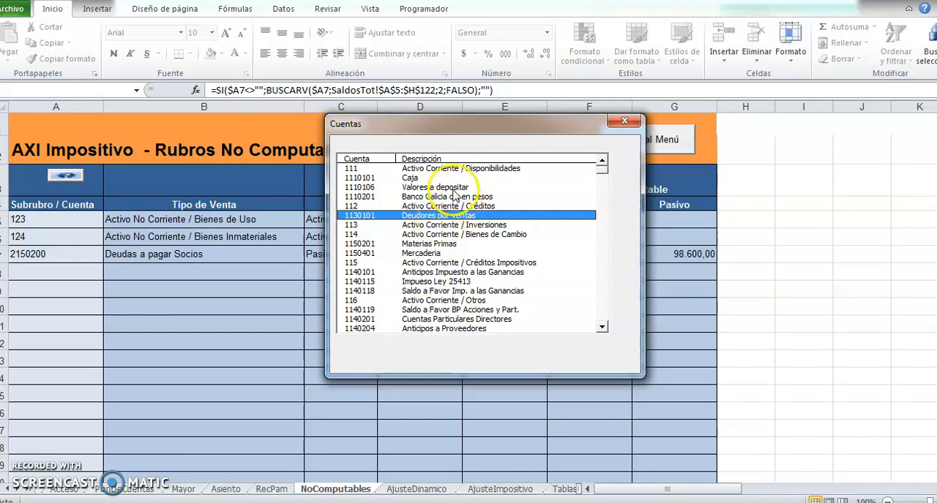
Look up the Disponibilidades subrubro in the account list and enter 111 in the first empty row of Rubros No Computables.
click(413, 168)
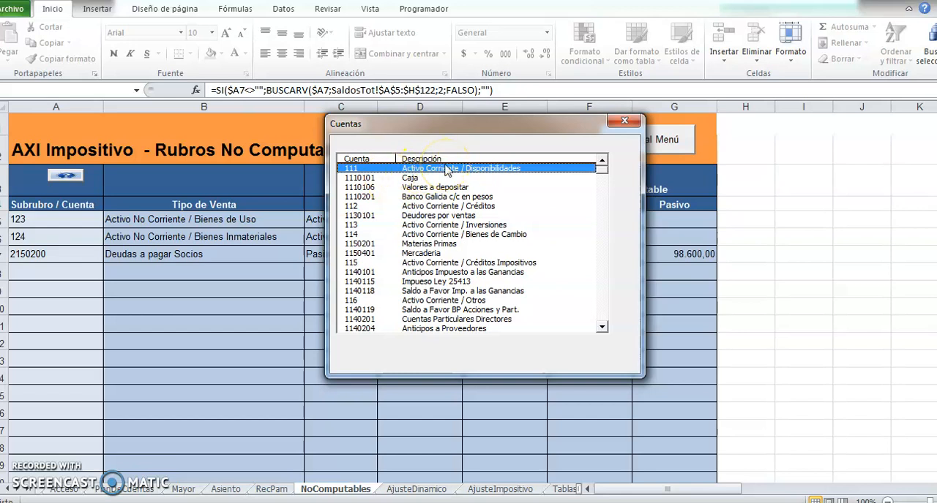
click(380, 177)
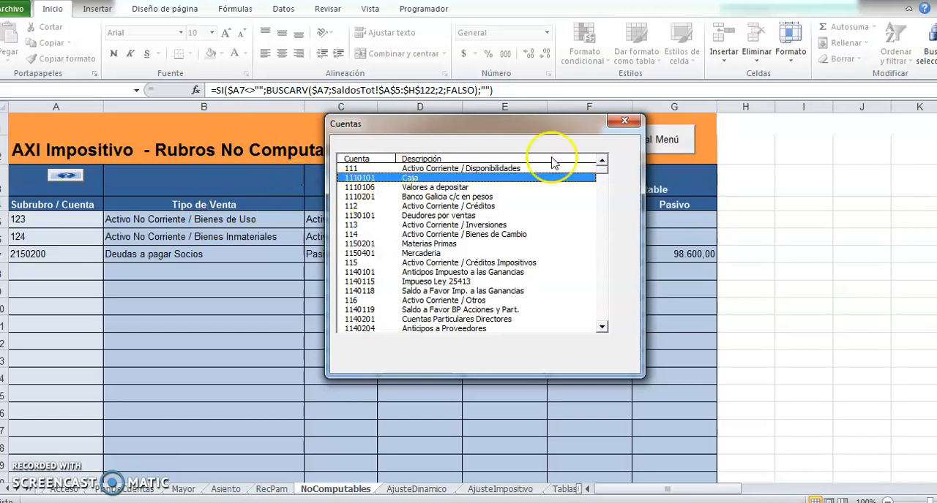
click(621, 123)
click(67, 268)
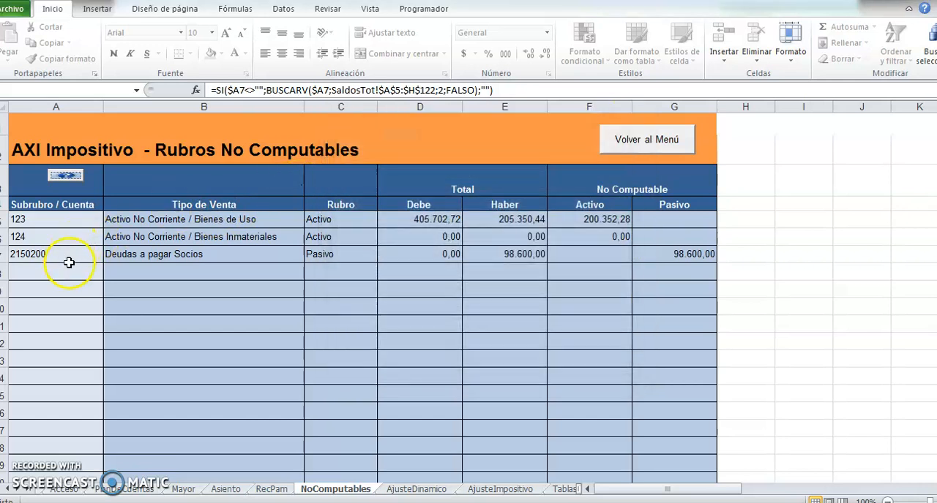
text(111)
key(Return)
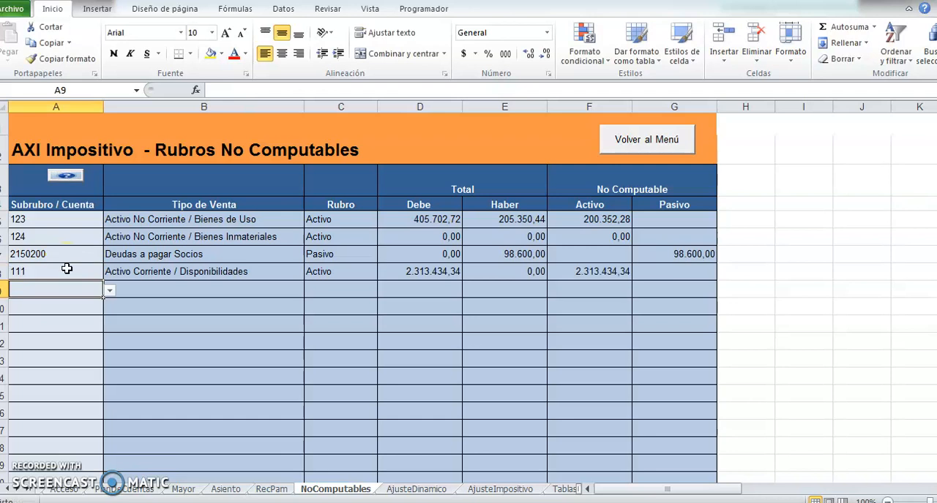
Replace the trial subrubro 111 with account 1110106, Valores a depositar, from the account list, and clear that code from the row.
click(67, 268)
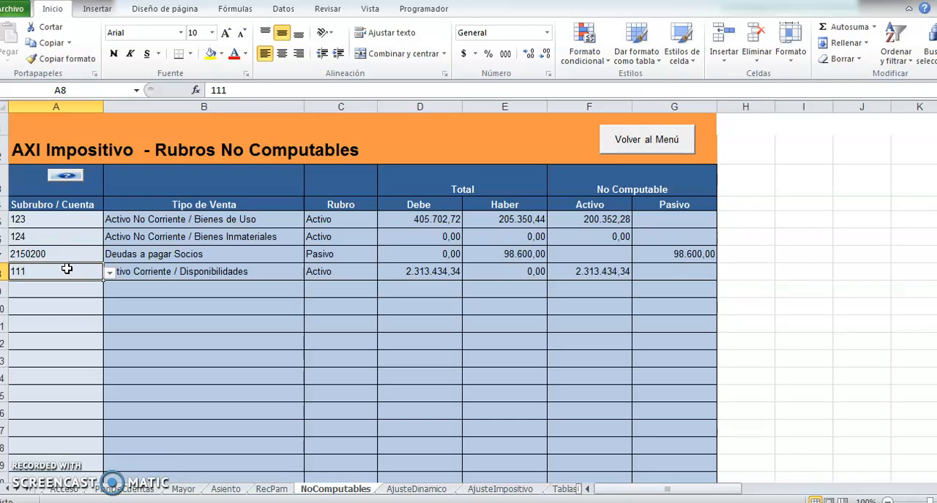
click(75, 176)
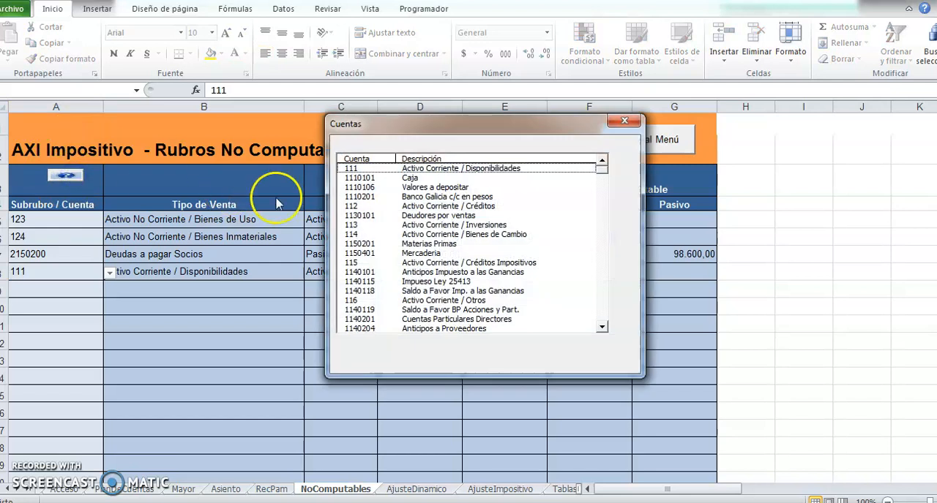
click(380, 188)
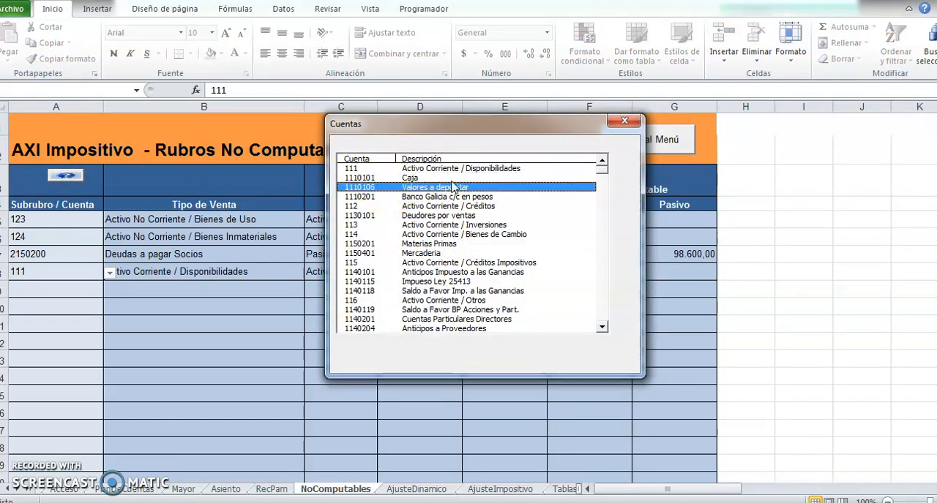
click(624, 120)
click(73, 273)
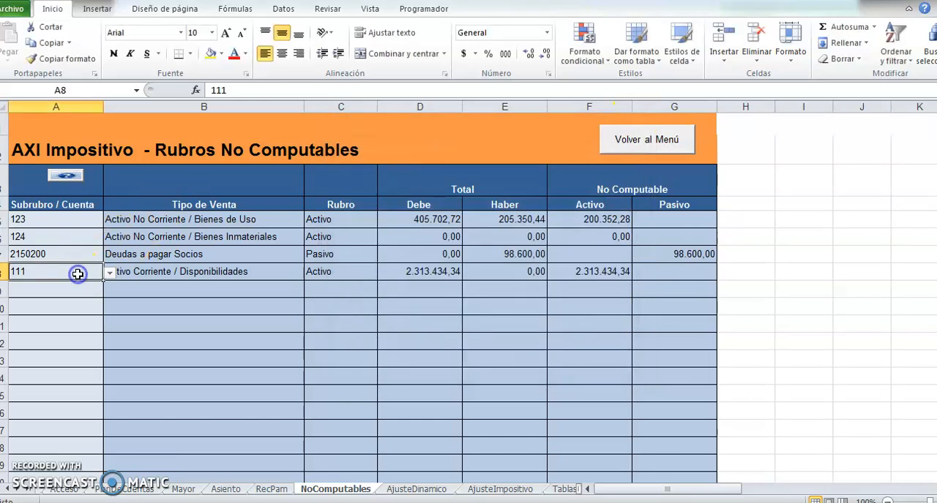
double_click(79, 275)
text(0106)
key(Return)
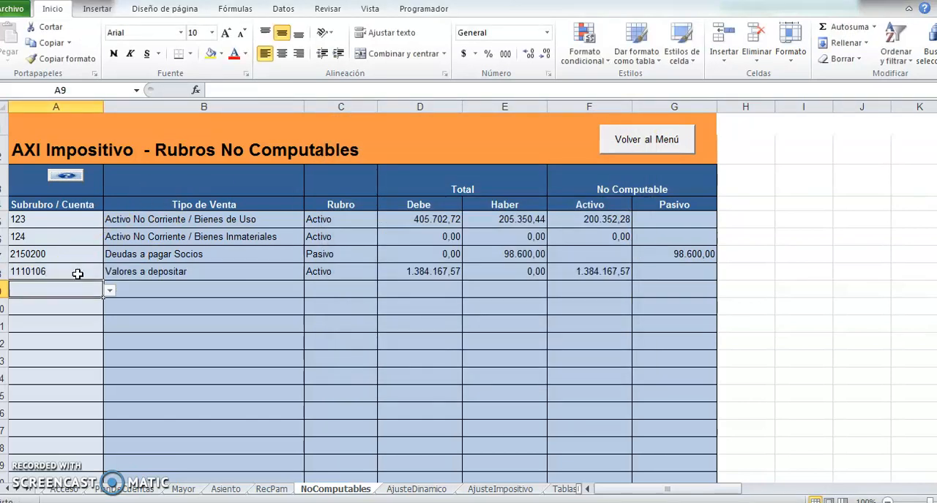
click(78, 274)
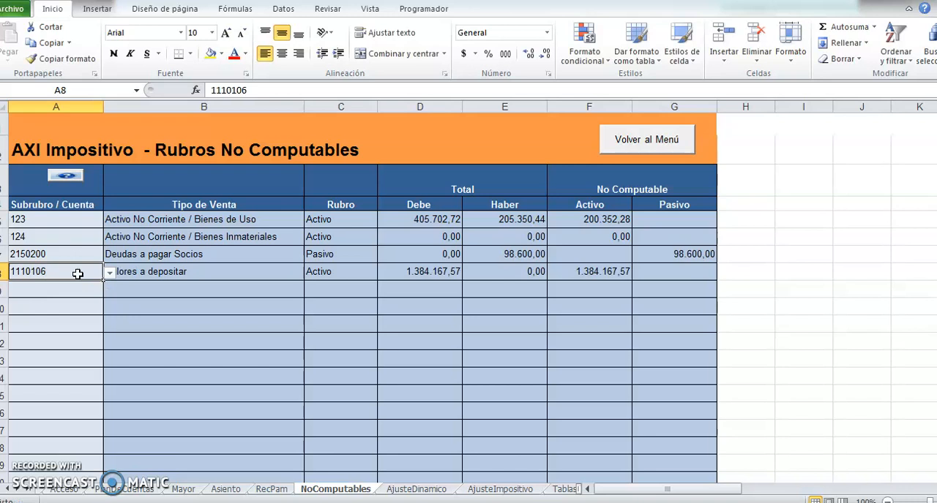
key(Delete)
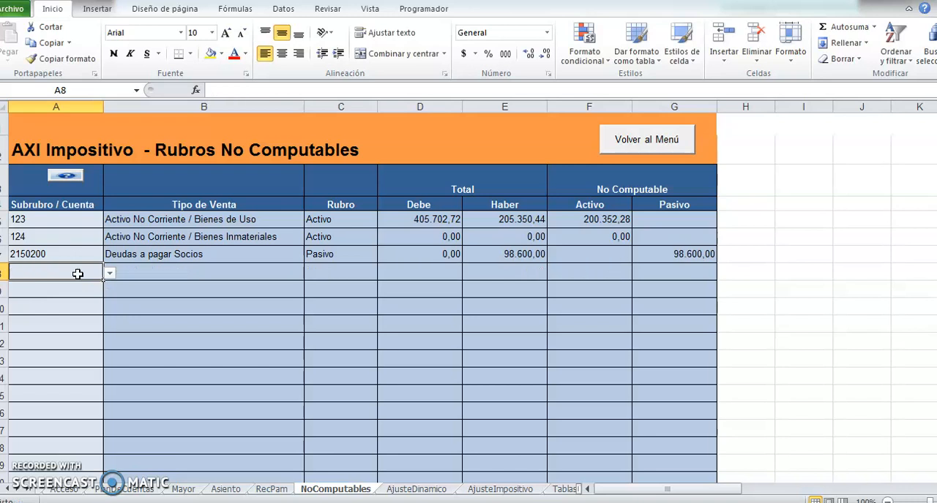
Return to the main menu, open Ajuste Dinámico, and review the Rodados row's entry number, note, dates and column amounts.
click(606, 142)
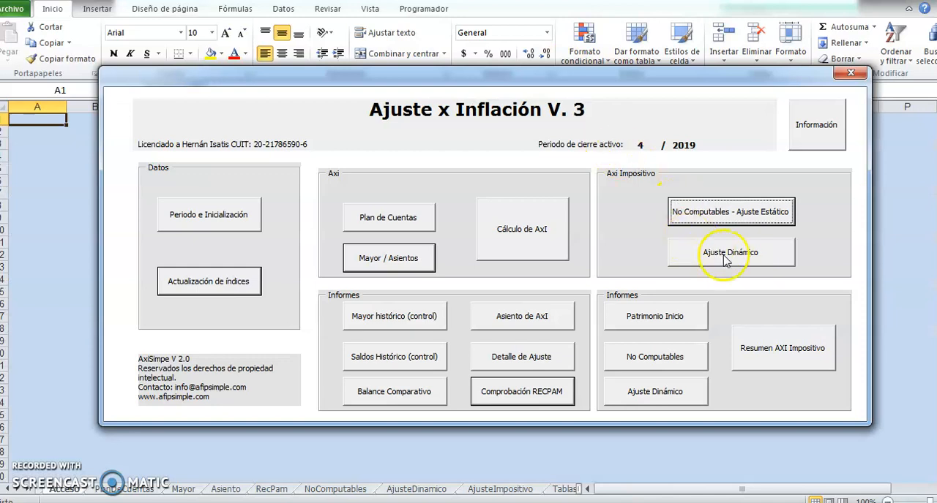
click(687, 252)
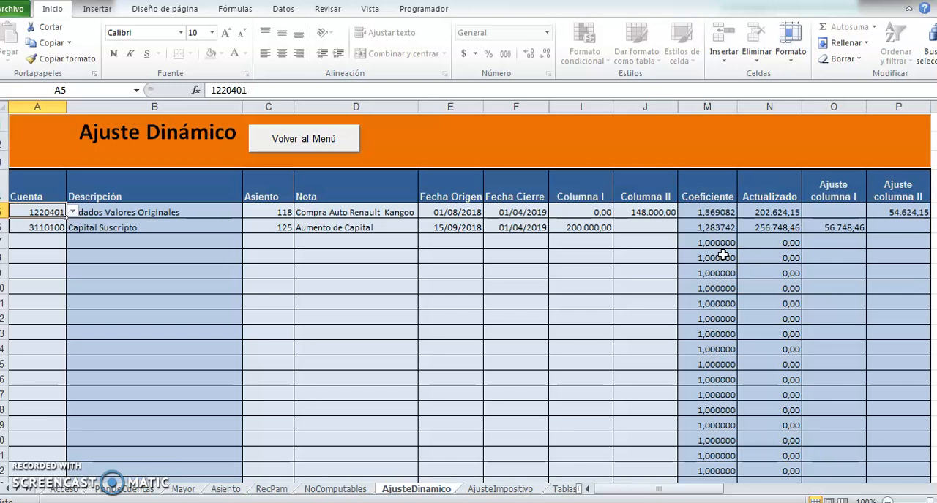
key(Right)
key(Right)
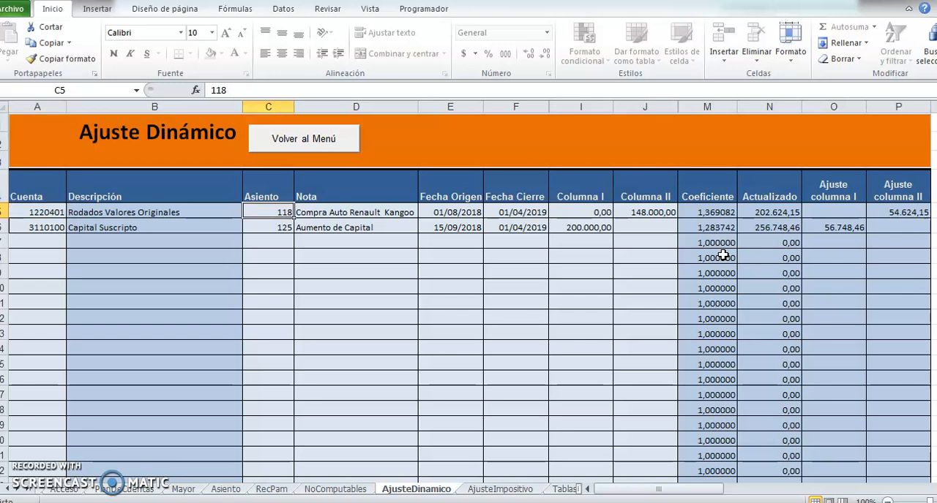
key(Right)
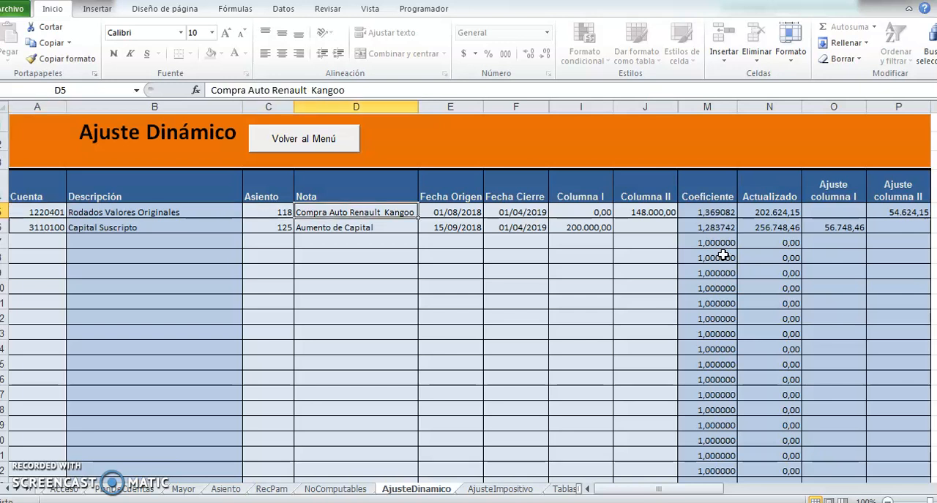
key(Right)
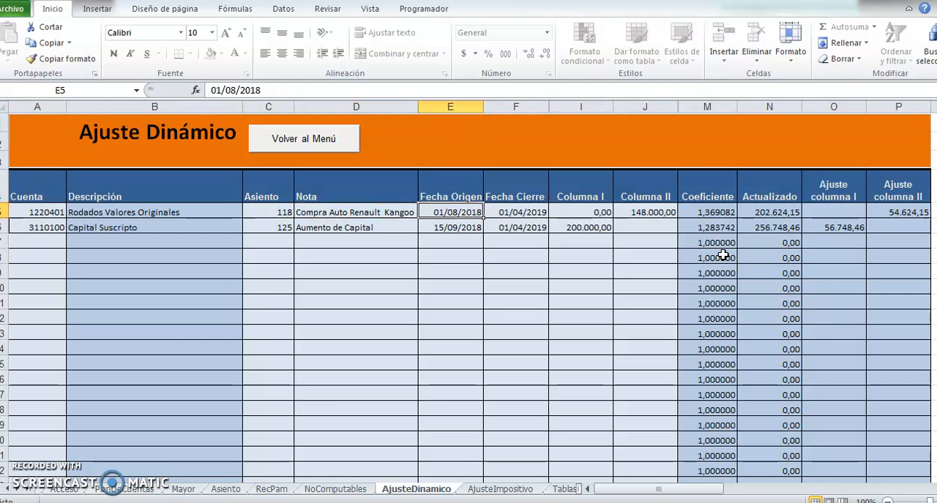
key(Right)
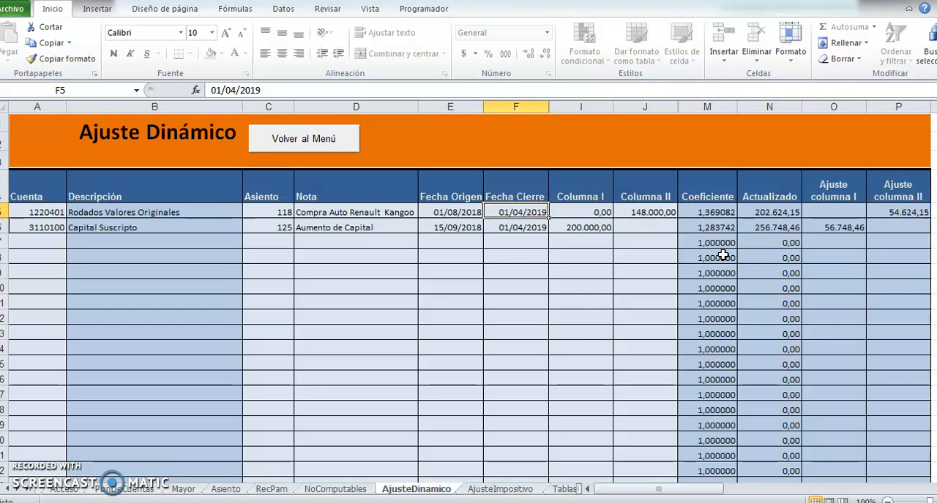
key(Right)
key(Right)
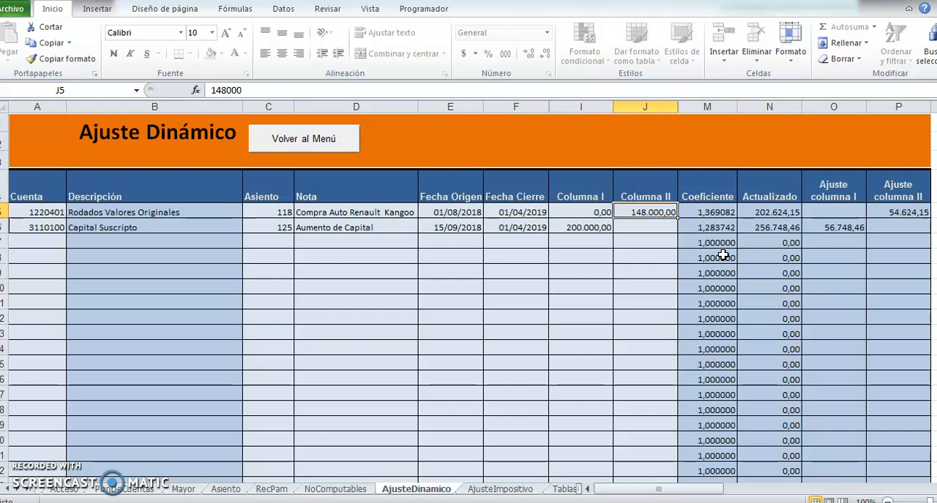
key(alt+Tab)
key(alt+Tab)
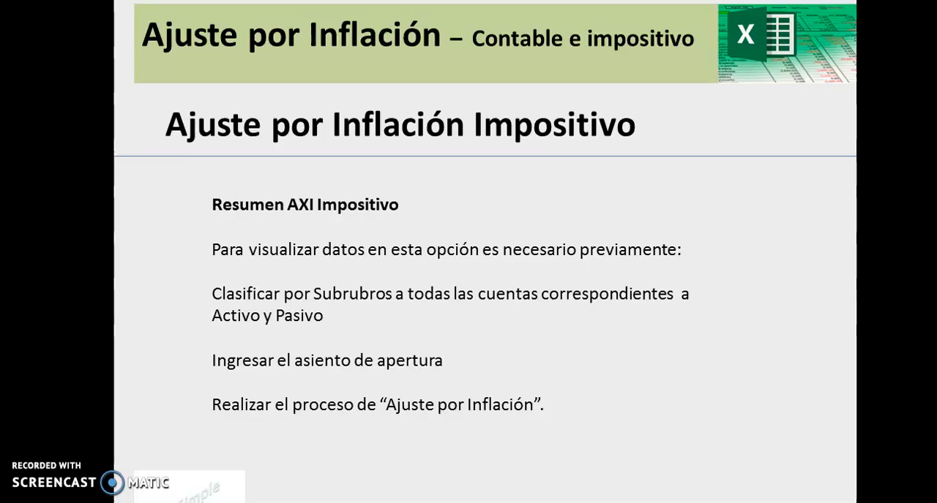
key(Right)
key(Left)
key(alt+Tab)
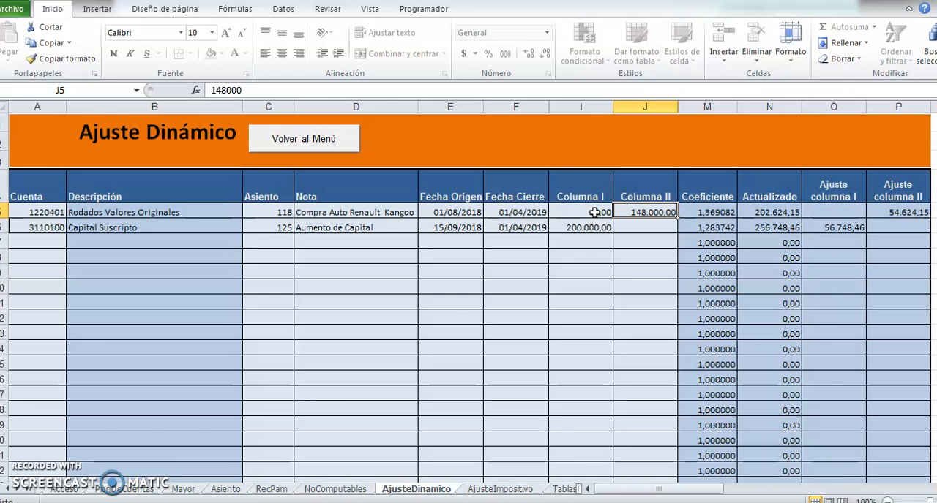
Examine Columna I and Columna II of the Rodados row, and the account, note and dates of the Capital Suscripto row.
click(595, 212)
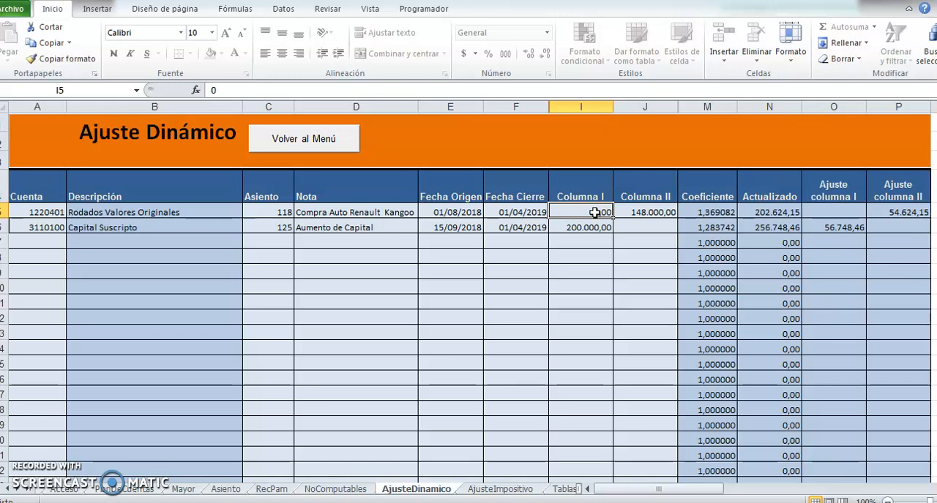
key(Tab)
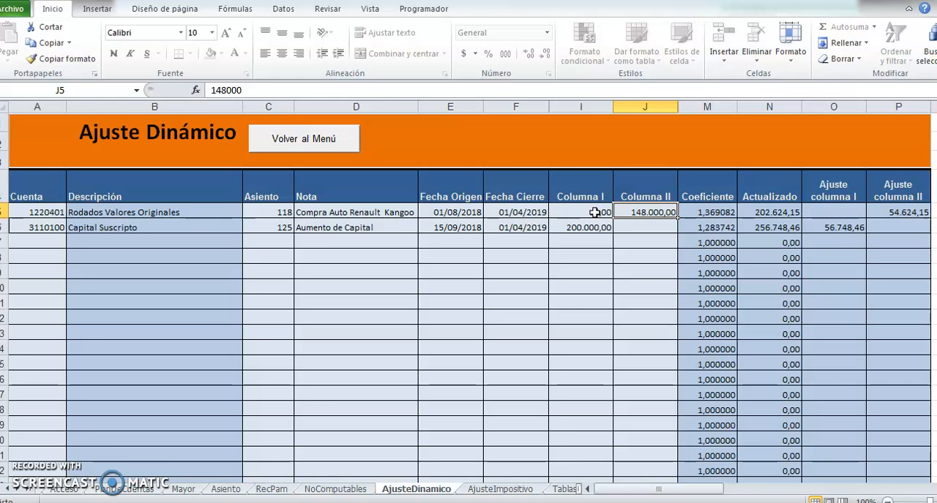
key(Down)
key(Left)
key(Left)
key(Left)
key(Left)
key(Home)
key(Left)
key(Right)
key(Right)
key(Right)
key(Right)
key(Right)
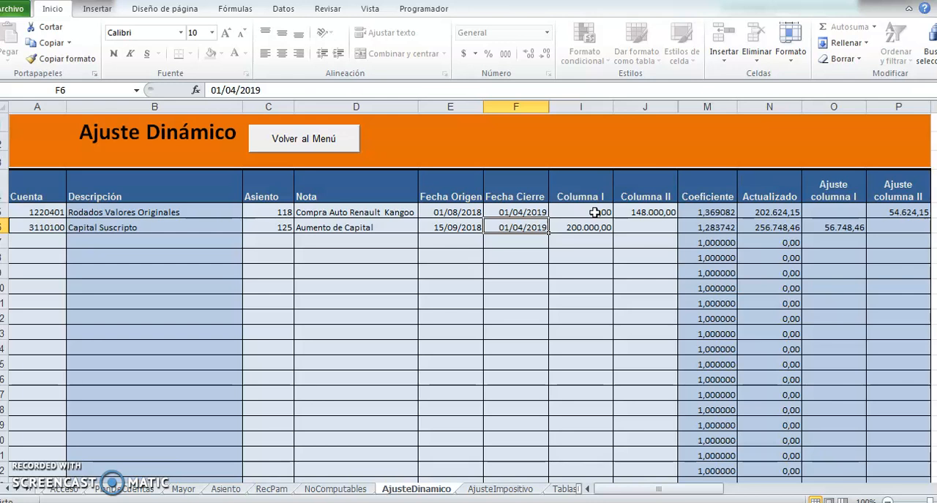
Open Resumen AXI Impositivo from the main menu and review the current and non-current totals for Activo and Pasivo.
click(271, 147)
click(811, 360)
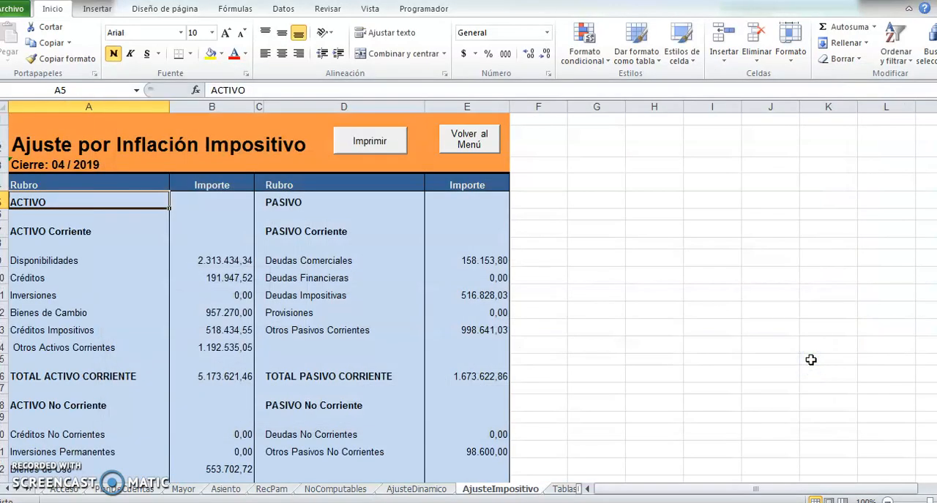
click(163, 258)
scroll(232, 291, down, 1)
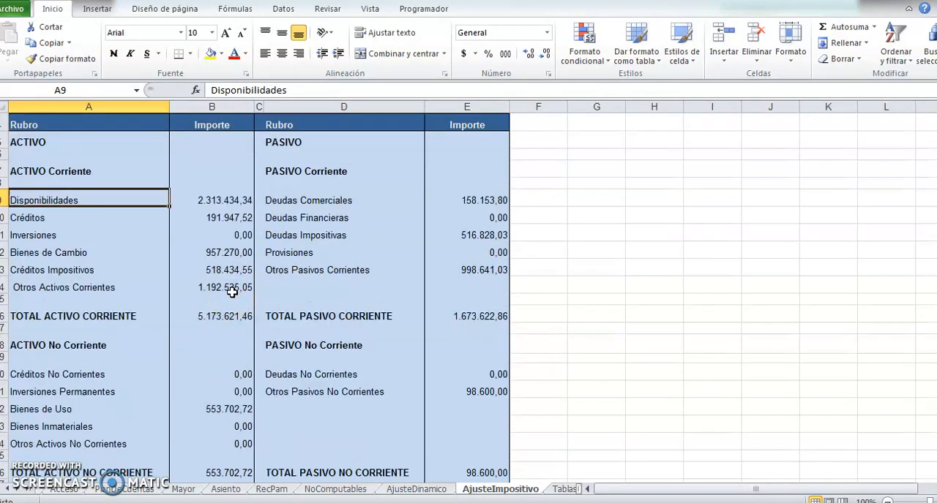
click(211, 328)
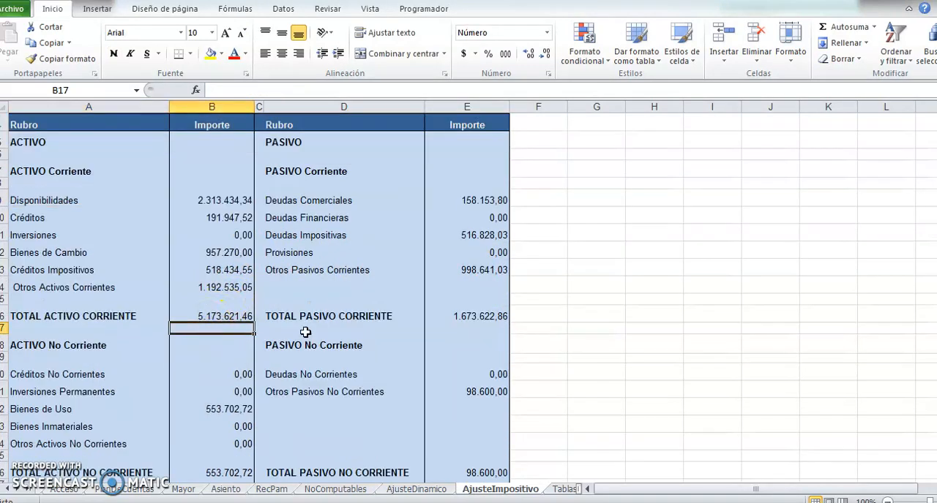
click(464, 322)
key(Down)
key(Down)
key(Down)
key(Down)
key(Down)
key(Down)
key(Down)
key(Down)
key(Down)
key(Down)
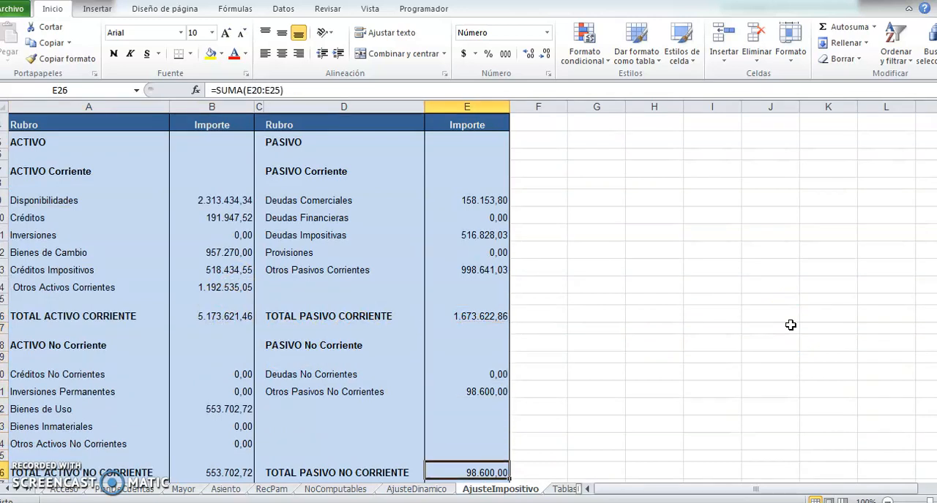
Examine the Total Activo, the non-computable assets deduction, the Total Activo Computable and the Capital Computable in the tax adjustment summary.
key(Down)
key(Down)
key(Down)
key(Down)
key(Down)
key(Down)
key(Up)
key(Up)
key(Up)
key(Left)
key(Left)
key(Left)
key(Up)
key(Down)
key(Down)
key(Down)
key(Down)
key(Down)
key(Down)
key(Down)
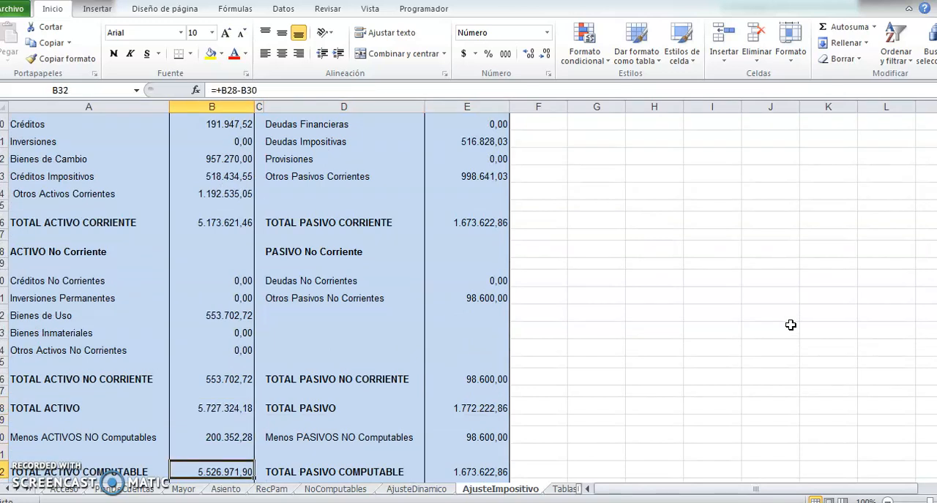
key(Up)
key(Up)
key(Up)
key(Up)
key(Up)
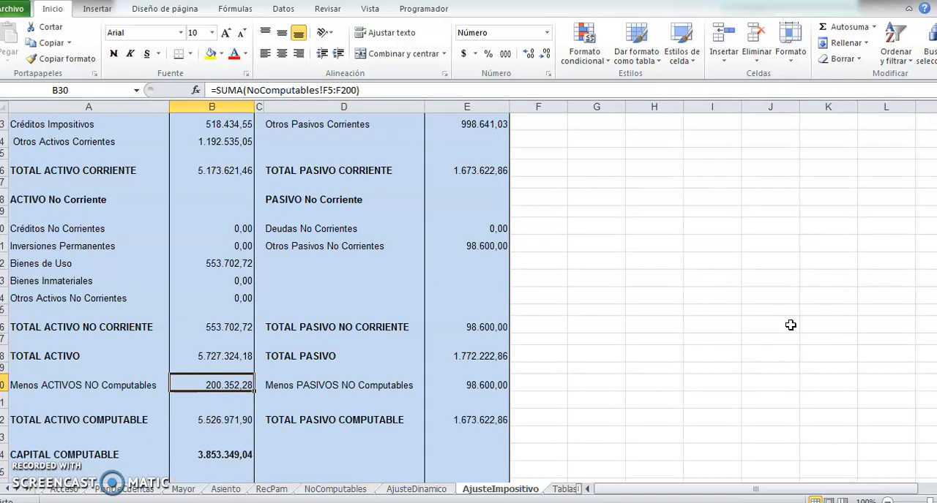
key(Down)
key(Down)
key(Down)
key(Down)
key(Down)
key(Down)
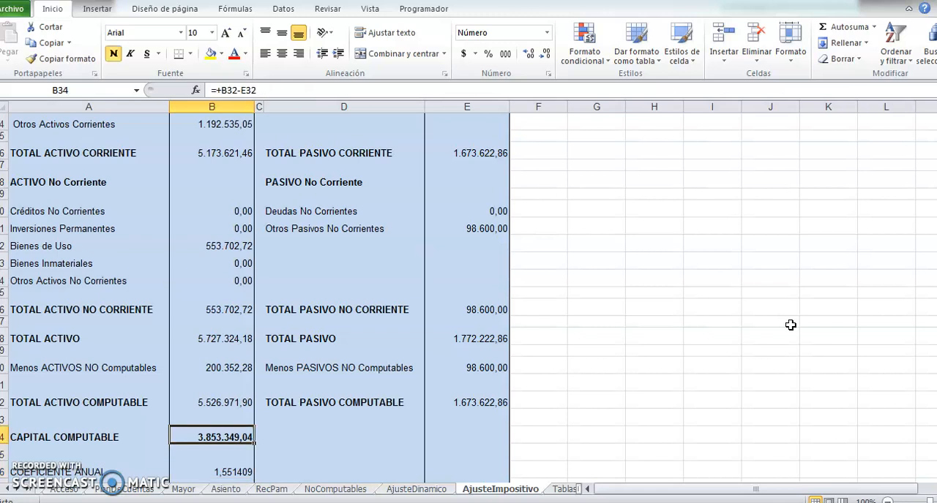
Examine the Coeficiente Anual, the updated computable capital and the static adjustment result at the end of the summary.
key(Down)
key(Down)
key(Down)
key(Down)
key(Down)
key(Up)
key(Up)
key(Up)
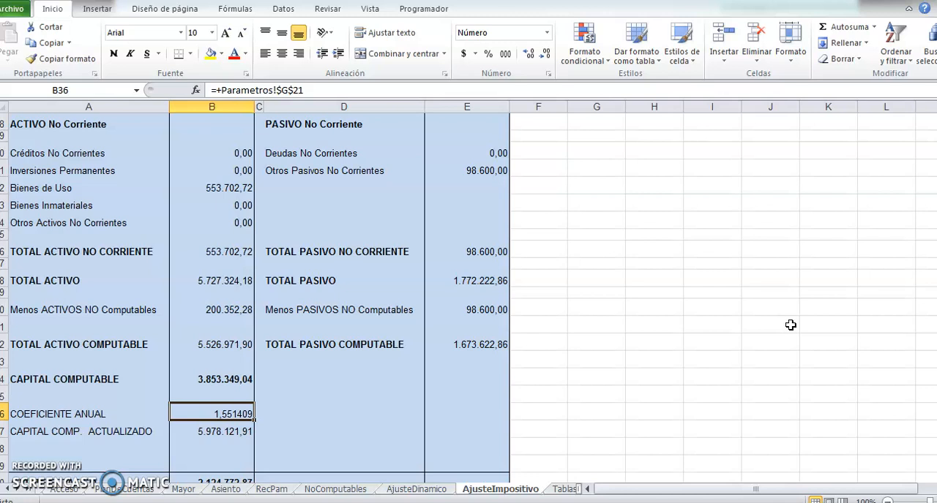
key(Down)
key(Down)
key(Down)
key(Down)
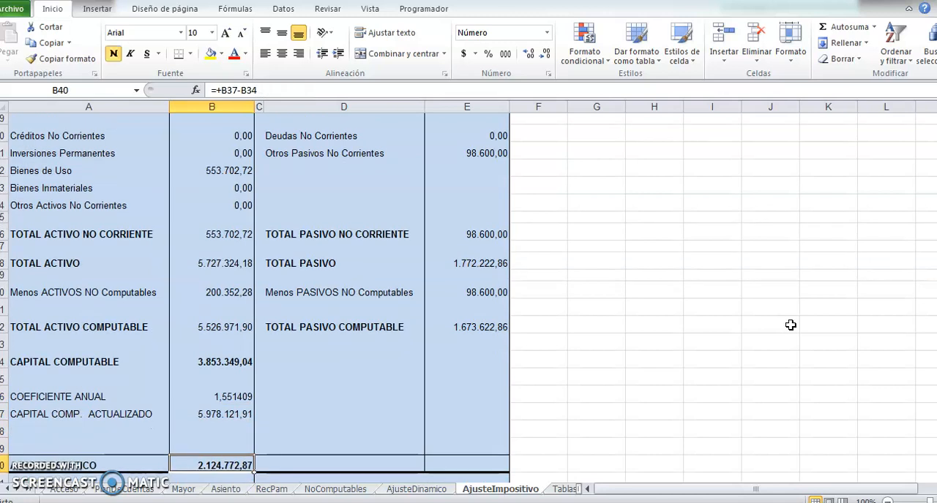
key(Up)
key(Up)
key(Up)
key(Up)
key(Down)
key(Down)
key(Down)
key(Down)
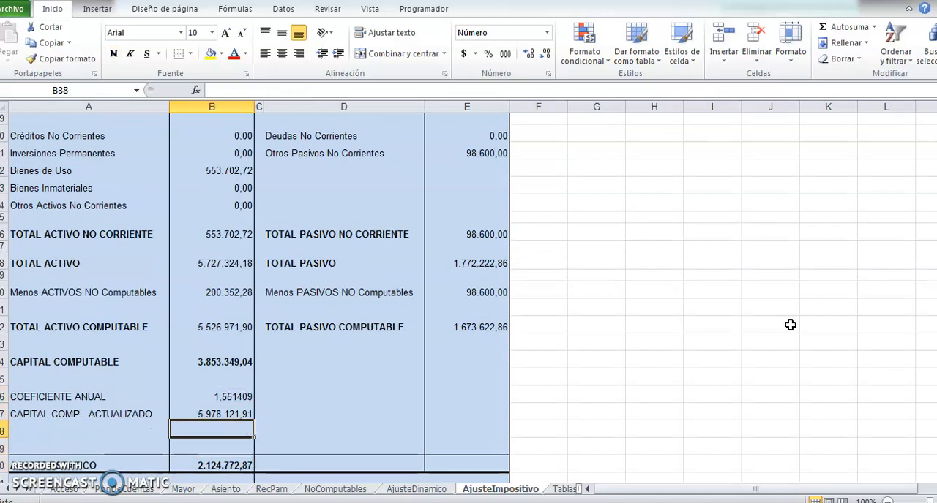
key(Up)
key(Up)
key(Up)
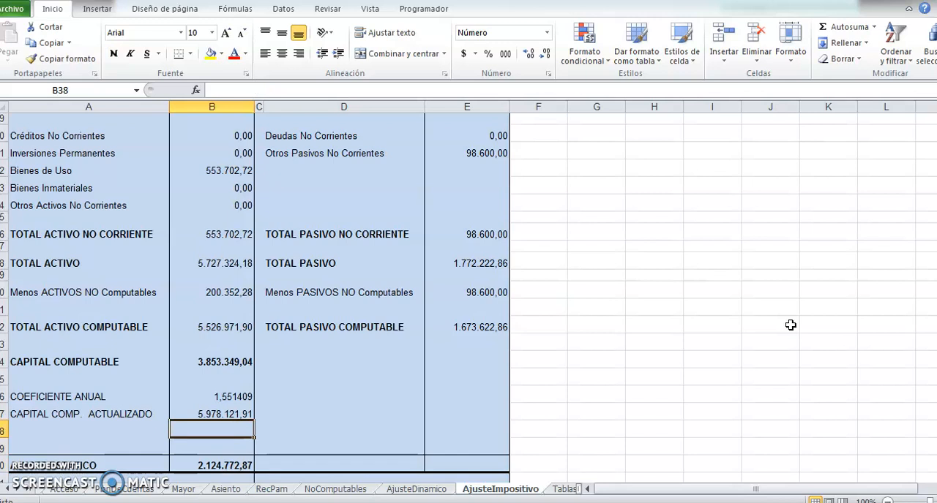
key(Up)
key(Up)
key(Up)
key(Down)
key(Down)
key(Down)
key(Down)
key(Down)
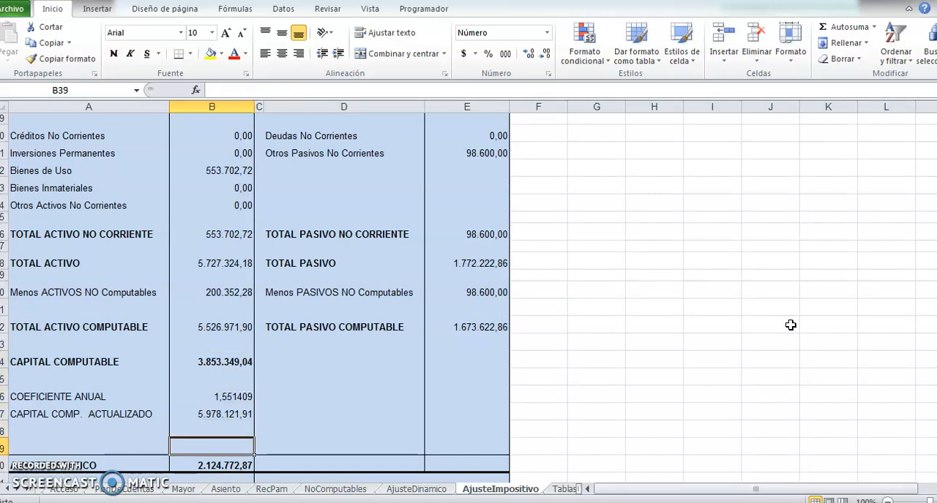
Examine the Estático and Ajuste Dinámico amounts under Columna I and Columna II in the tax adjustment summary.
key(Down)
key(Down)
key(Down)
key(Down)
key(Down)
key(Down)
key(Down)
key(Down)
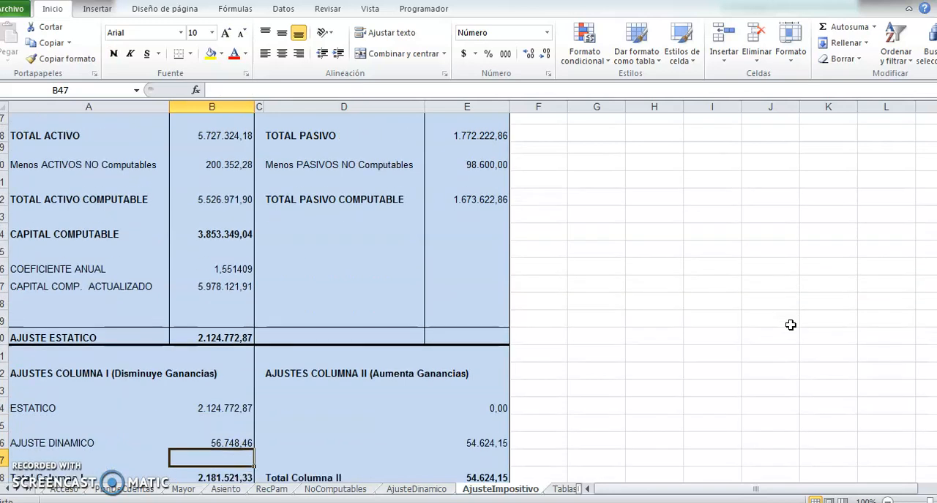
key(Up)
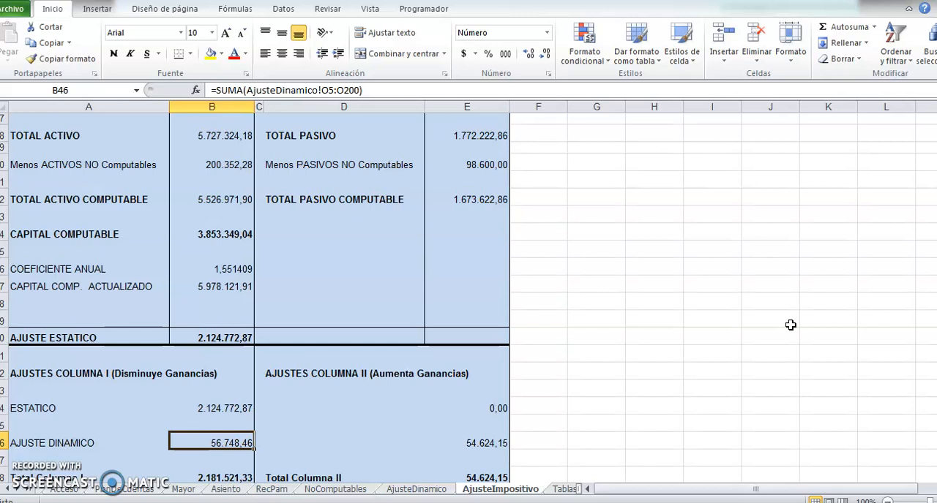
key(Down)
key(Down)
key(Down)
key(Down)
key(Down)
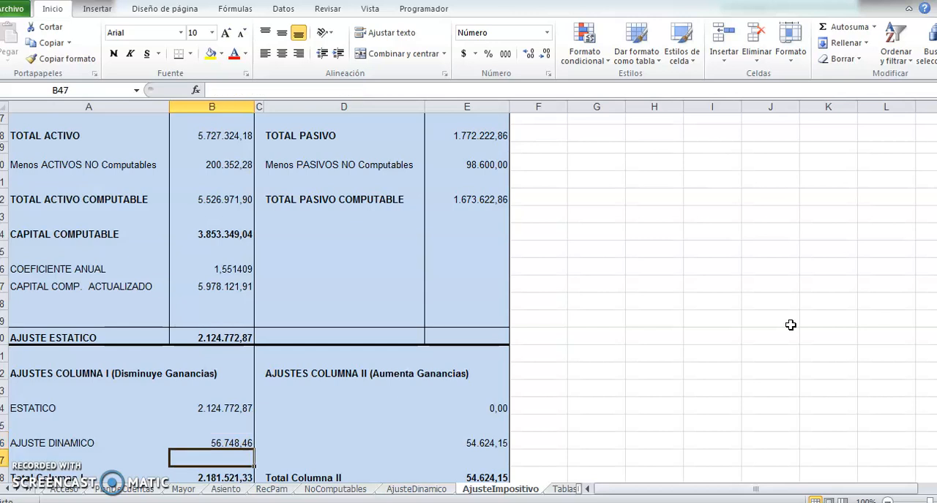
Examine the Total Columna I, the Total Columna II and the Total Ajuste at the end of the summary.
key(Up)
key(Up)
key(Up)
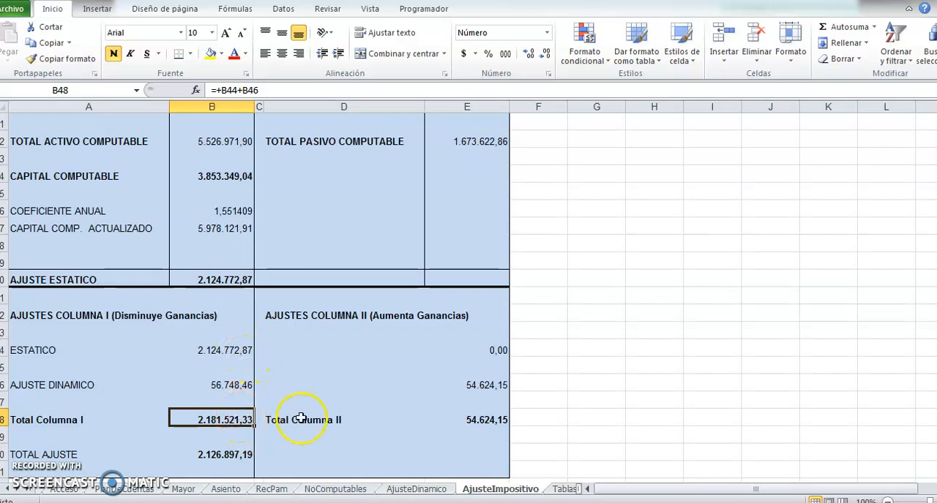
click(224, 456)
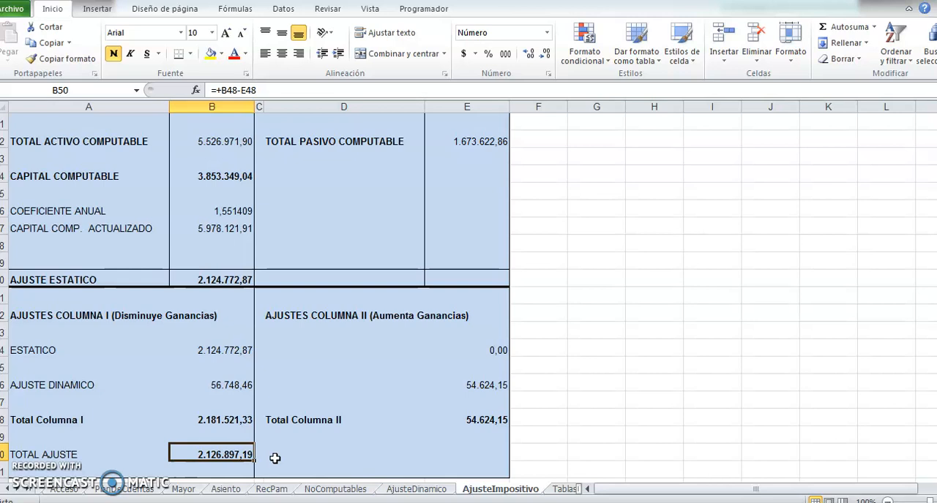
Return from the Ajuste por Inflación Impositivo summary to the main menu.
scroll(539, 391, up, 6)
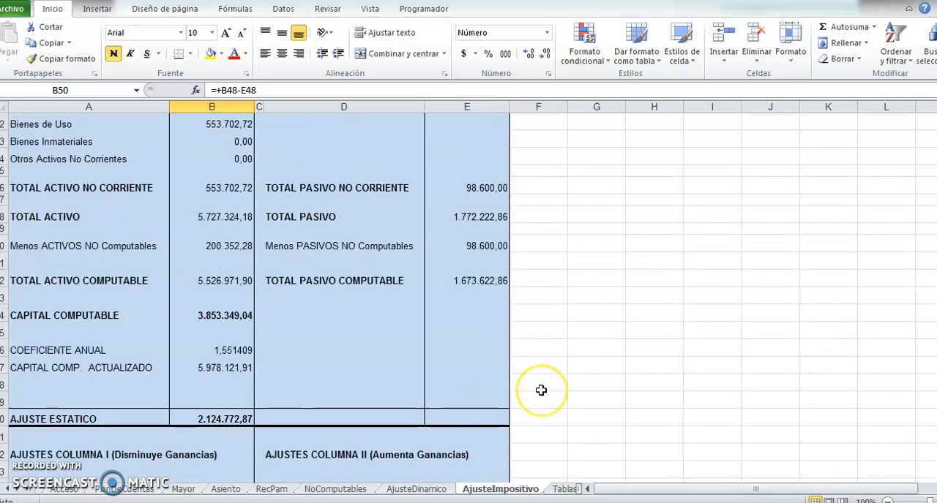
scroll(540, 391, up, 10)
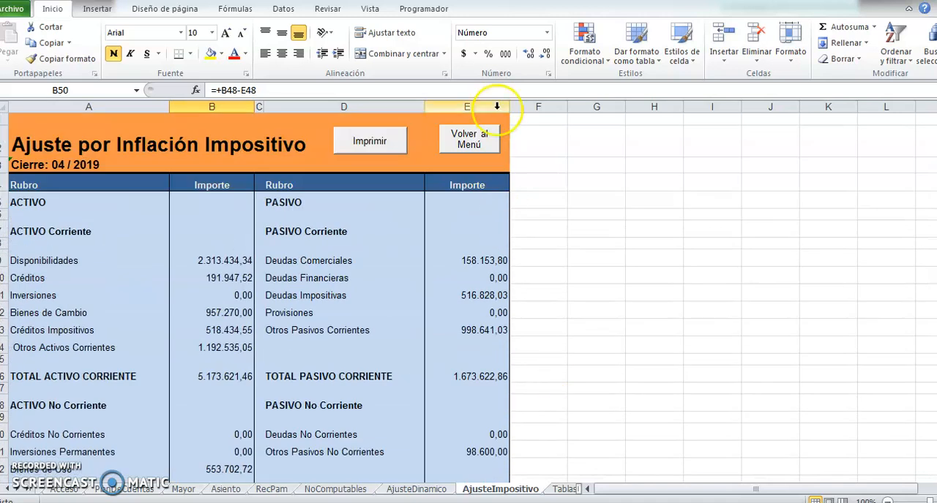
click(487, 138)
key(alt+Tab)
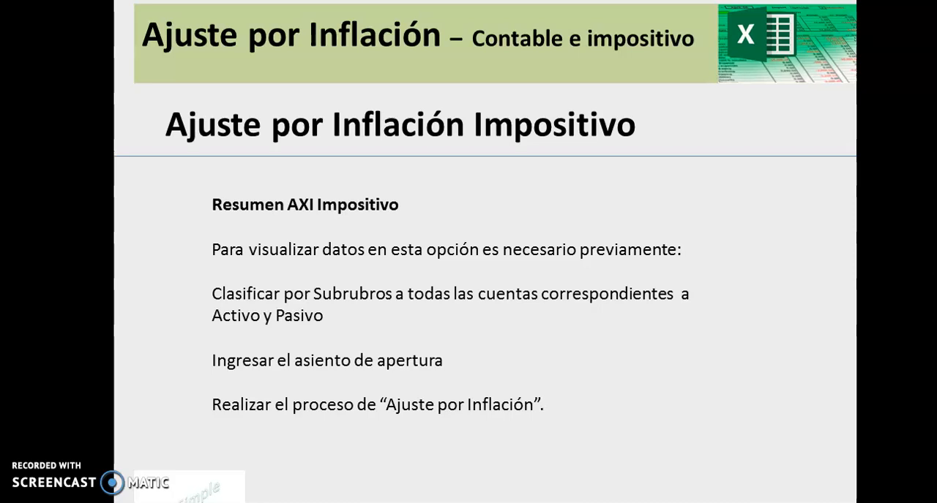
key(Right)
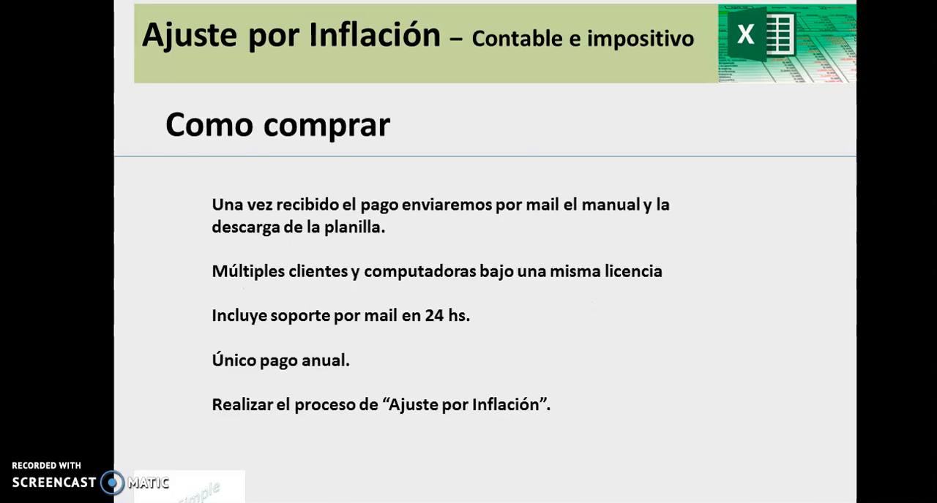